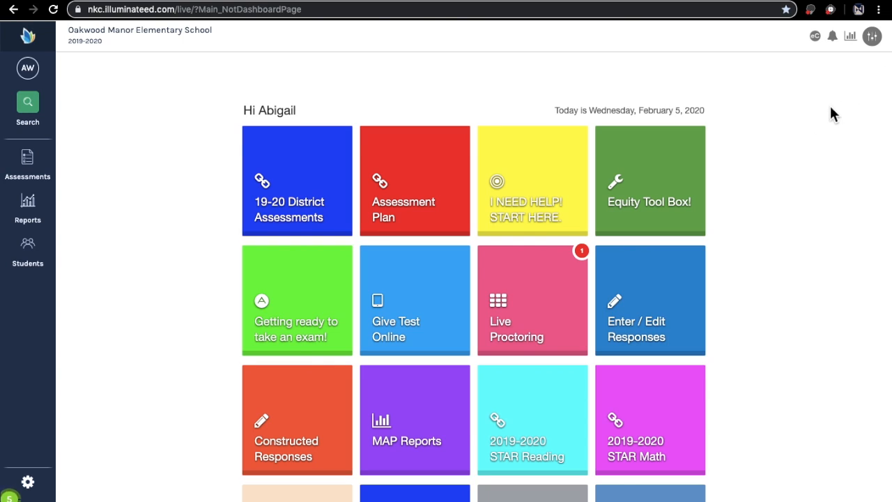
Step: Set the student group to 2019-2020 Oakwood Manor IEP in the control panel and save the change
{"action": "left_click", "coordinate": [872, 37]}
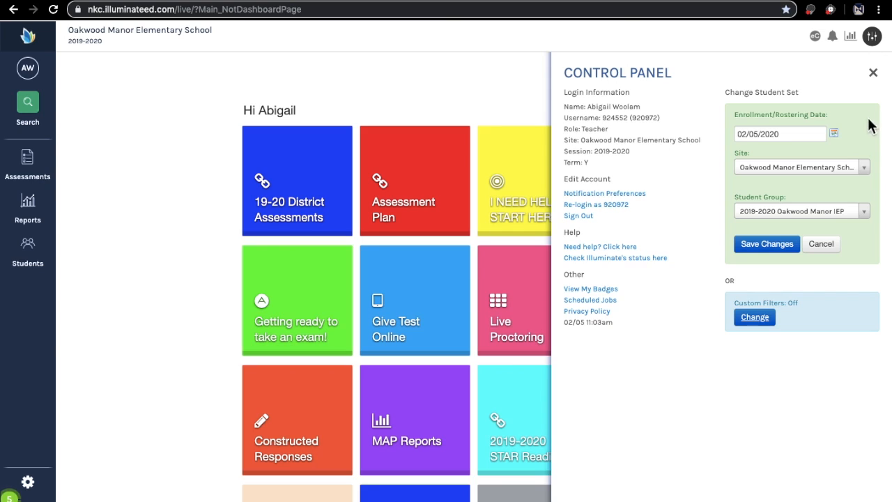
{"action": "left_click", "coordinate": [864, 213]}
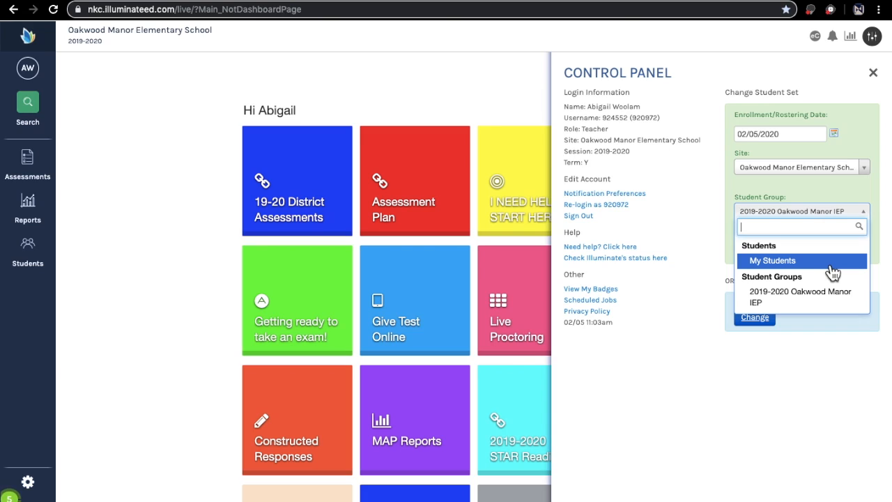
{"action": "left_click", "coordinate": [825, 307]}
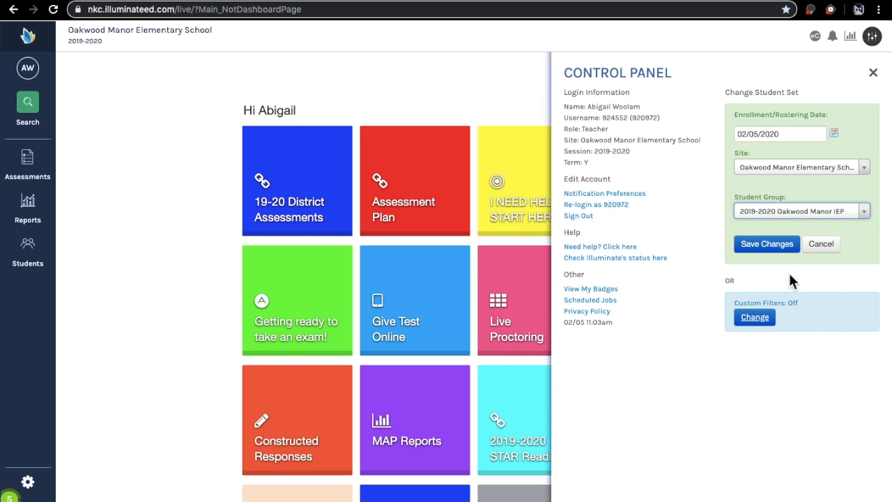
{"action": "left_click", "coordinate": [767, 245]}
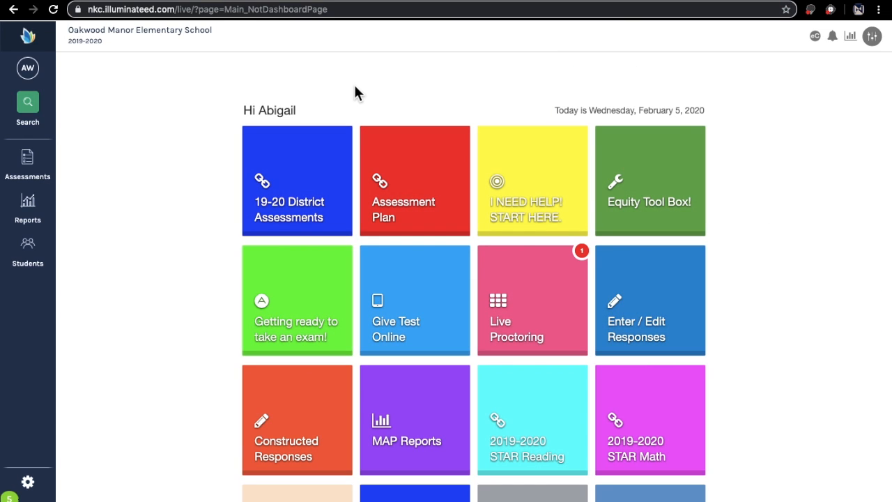
Step: Open the list of available reports and run the prebuilt Assessment Matrix Report
{"action": "left_click", "coordinate": [35, 221]}
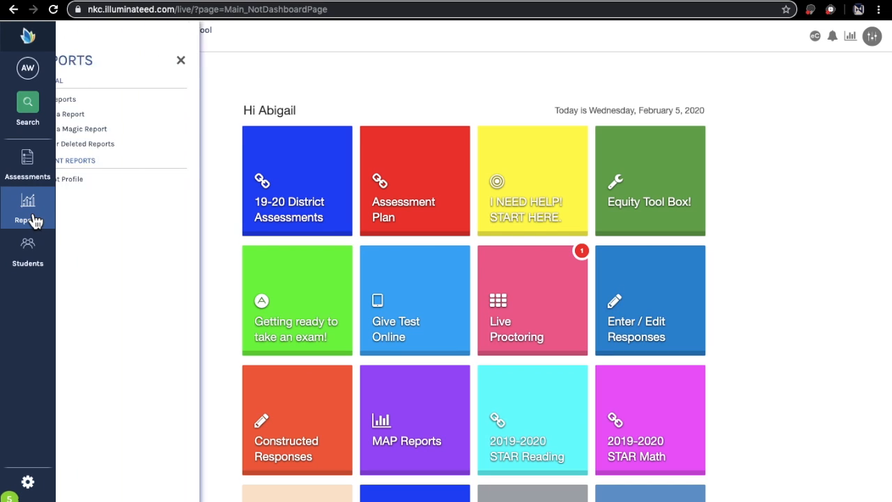
{"action": "left_click", "coordinate": [75, 100]}
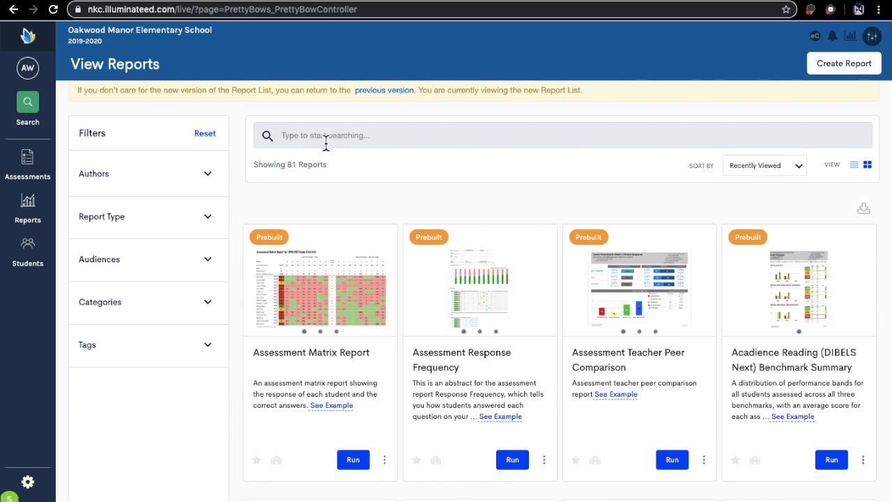
{"action": "scroll", "coordinate": [425, 330], "scroll_direction": "down", "scroll_amount": 5}
{"action": "scroll", "coordinate": [426, 384], "scroll_direction": "down", "scroll_amount": 2}
{"action": "scroll", "coordinate": [426, 383], "scroll_direction": "up", "scroll_amount": 7}
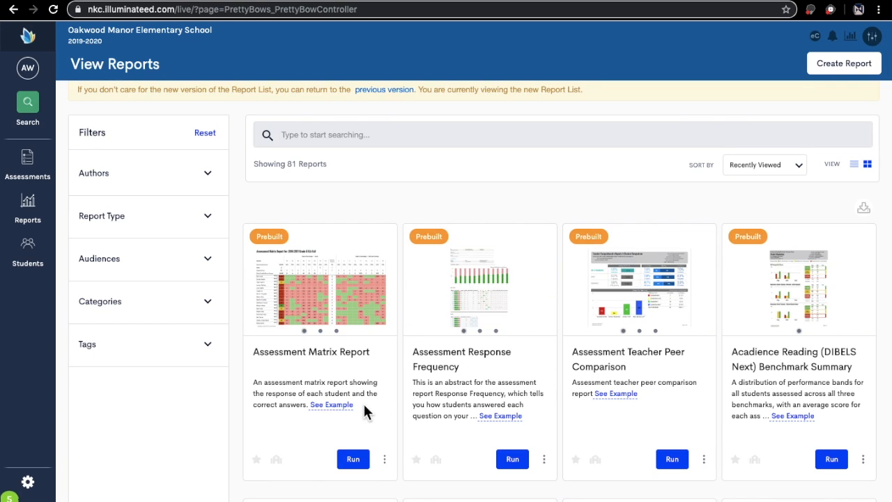
{"action": "left_click", "coordinate": [354, 462]}
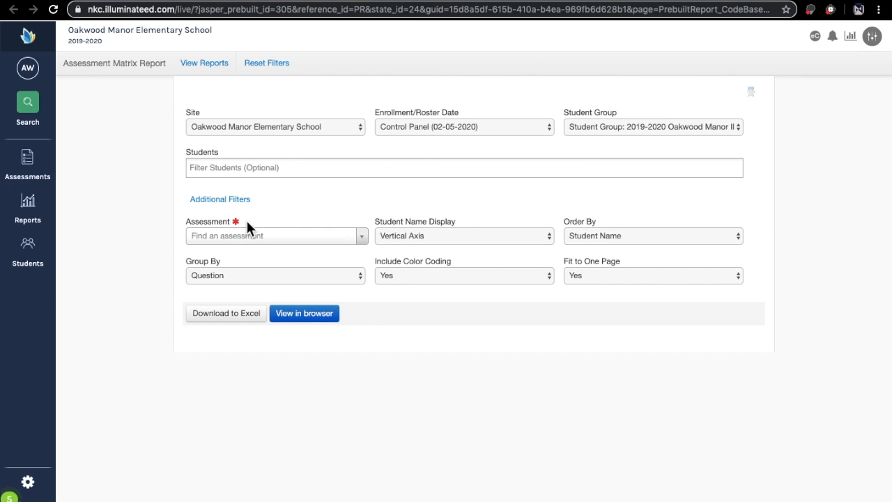
Step: Search for "ELA Grade3", choose the 2019-2020 District ELA Grade3 Benchmark#1 assessment, and generate the matrix report for viewing in the browser
{"action": "left_click", "coordinate": [329, 237]}
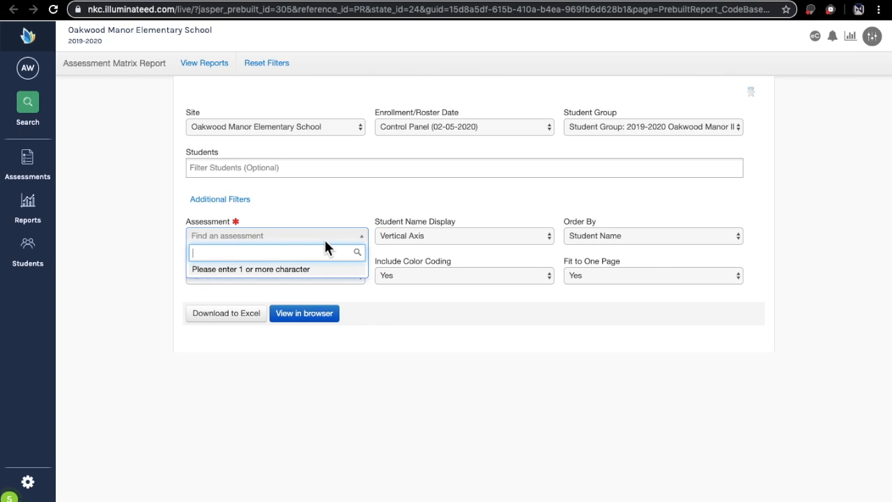
{"action": "type", "text": "E"}
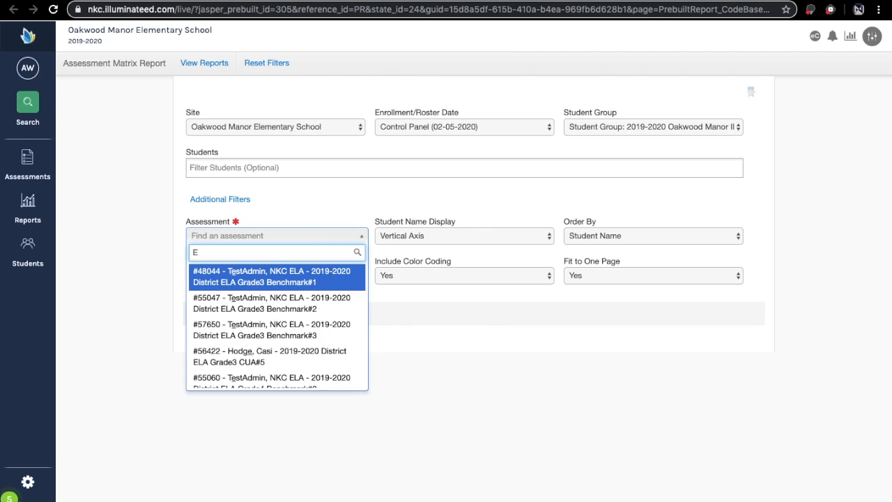
{"action": "type", "text": "LA Grade"}
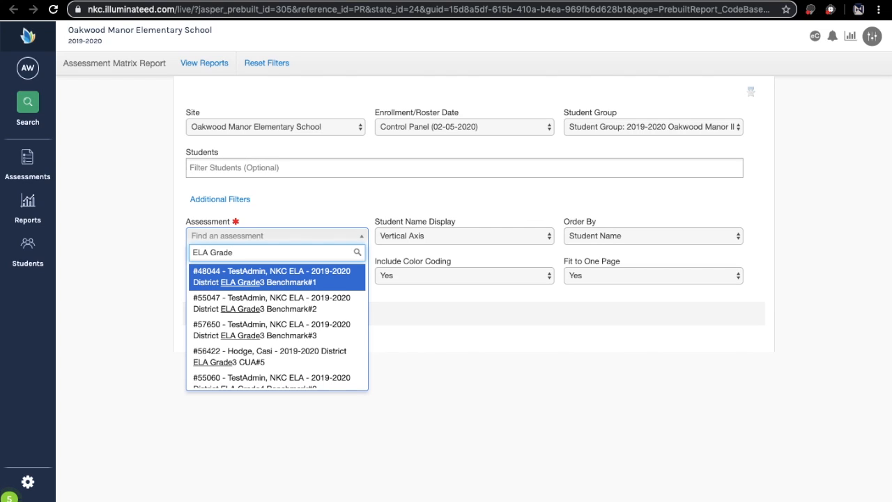
{"action": "type", "text": "3"}
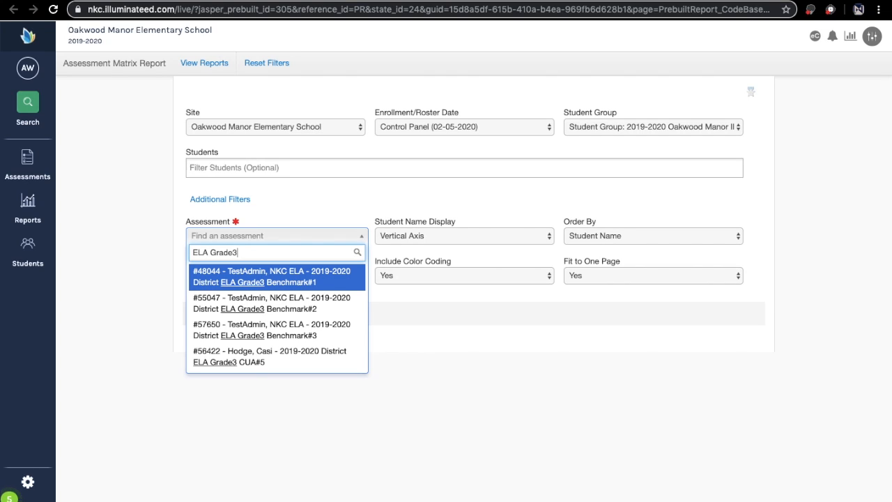
{"action": "left_click", "coordinate": [227, 276]}
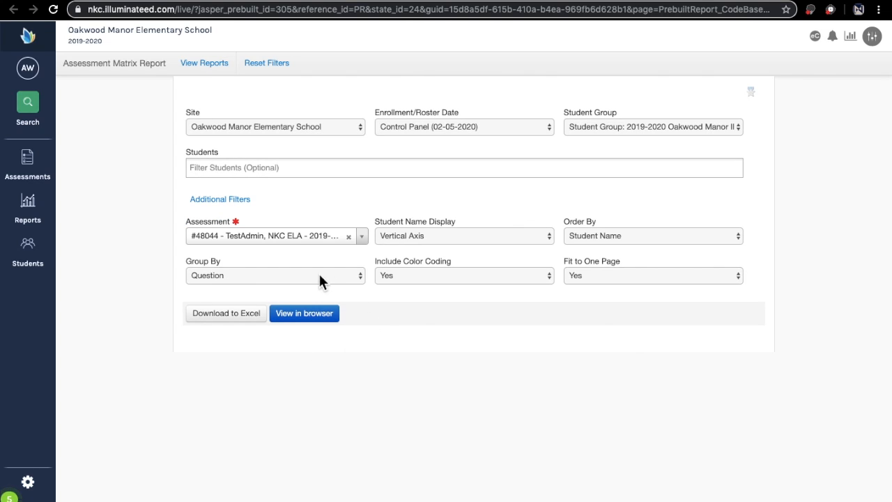
{"action": "left_click", "coordinate": [291, 318]}
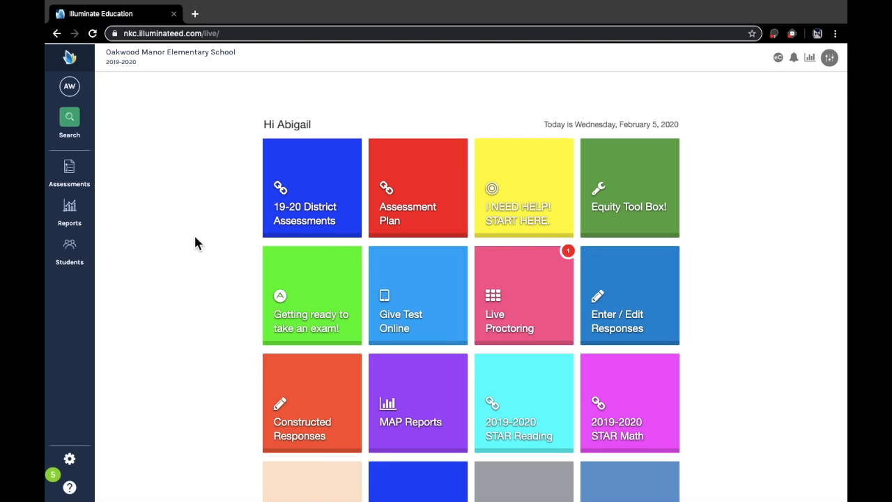
Step: Return to the list of reports and run the prebuilt Assessment Response Frequency report
{"action": "left_click", "coordinate": [73, 220]}
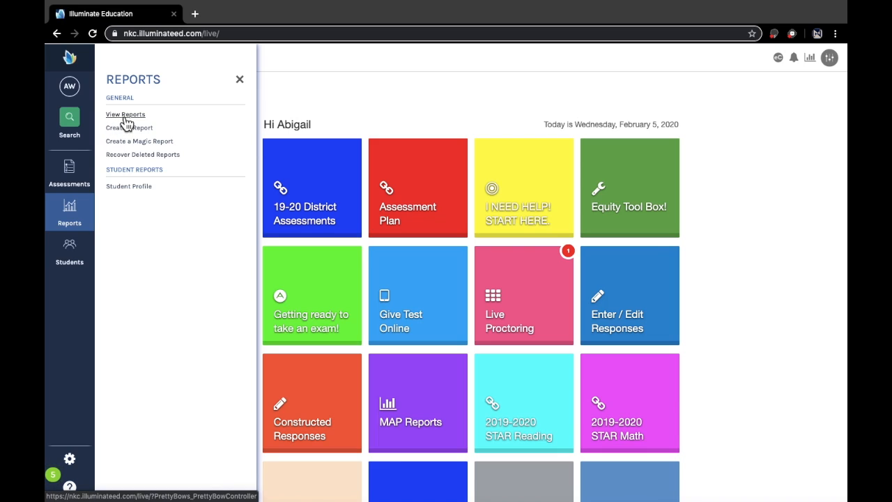
{"action": "left_click", "coordinate": [125, 116]}
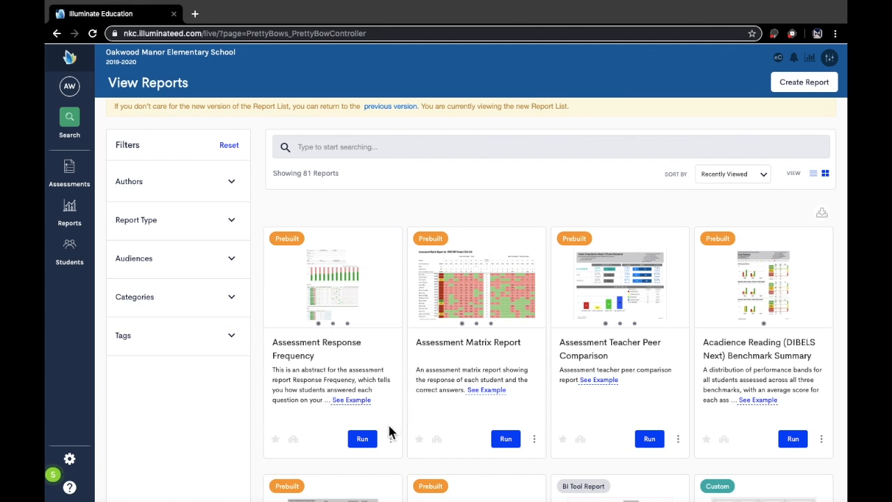
{"action": "left_click", "coordinate": [359, 442]}
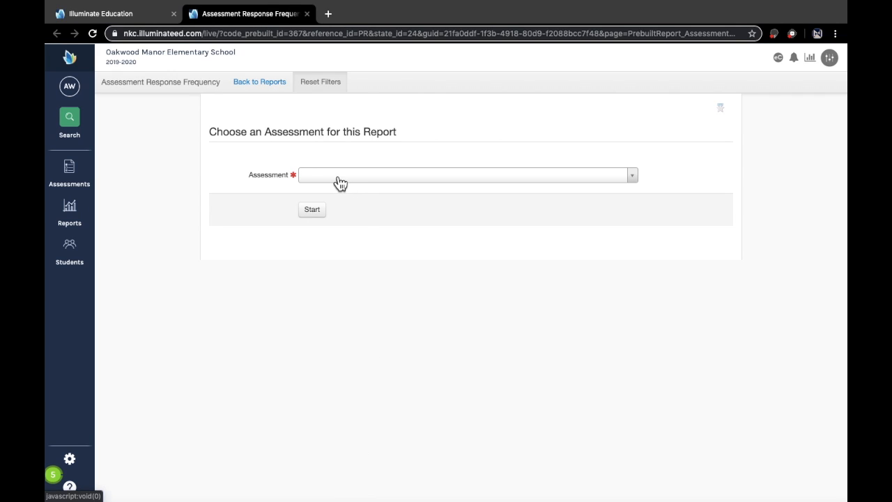
Step: Search for "ELA Grade3", choose the 2019-2020 District ELA Grade3 Benchmark#1 assessment, and start the response frequency report
{"action": "left_click", "coordinate": [335, 182]}
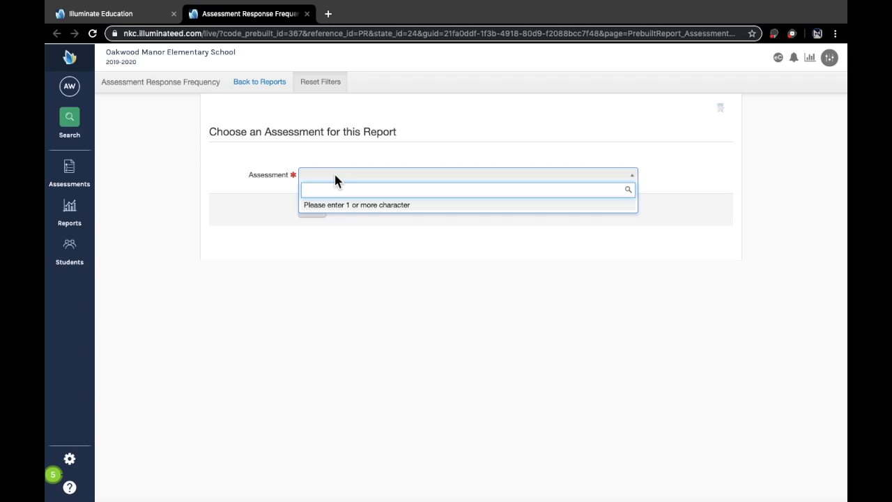
{"action": "type", "text": "ELA G"}
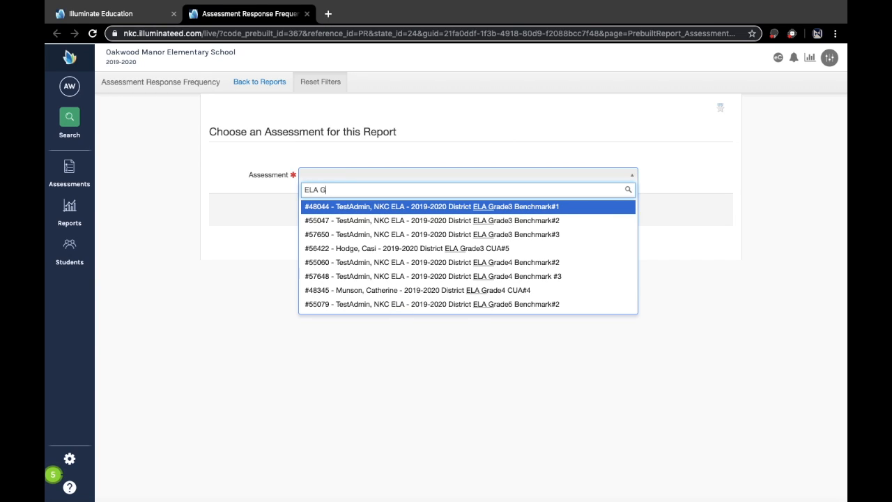
{"action": "type", "text": "rade3"}
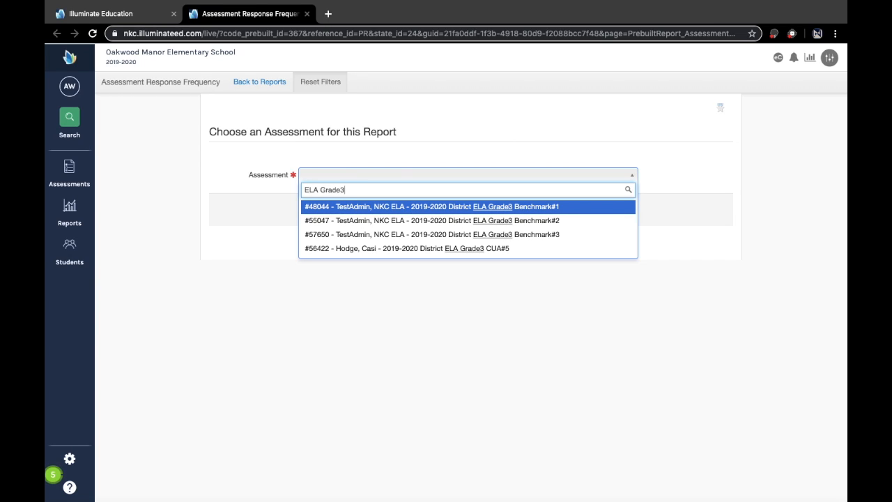
{"action": "left_click", "coordinate": [503, 206]}
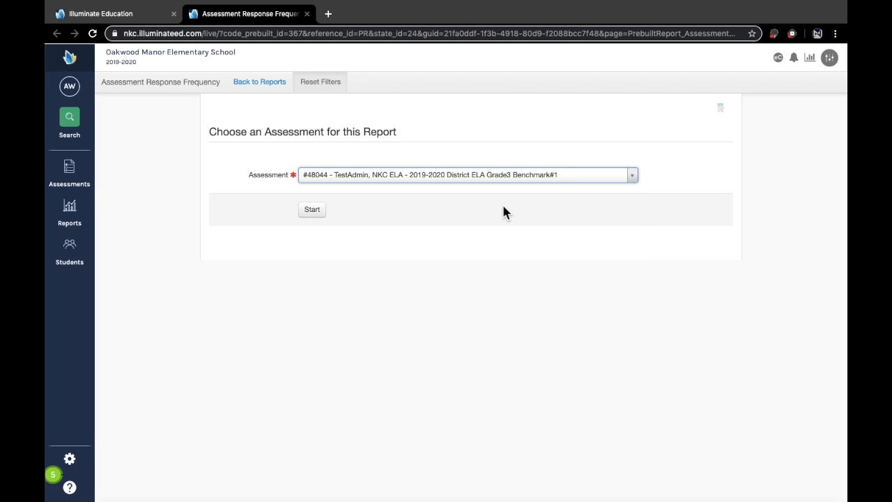
{"action": "left_click", "coordinate": [321, 215]}
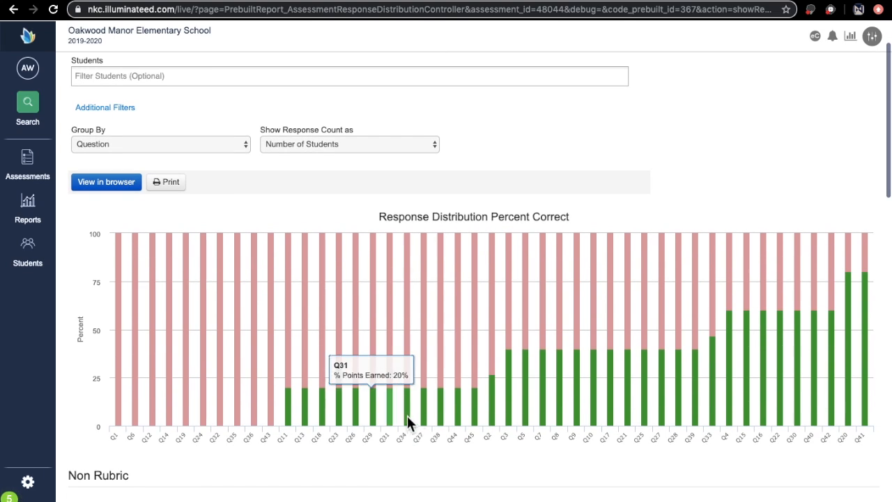
Step: Examine the percent-correct chart and the Non Rubric question table, and view the content and answer choices of question Q34
{"action": "mouse_move", "coordinate": [509, 419]}
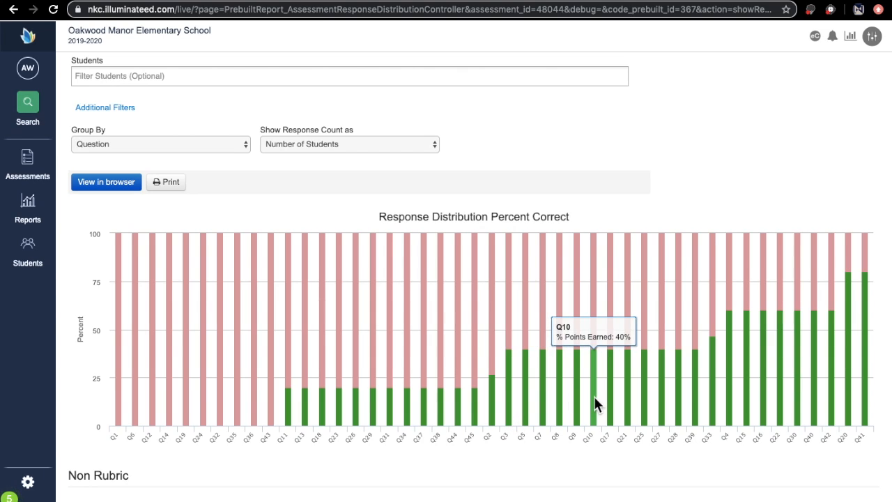
{"action": "scroll", "coordinate": [594, 402], "scroll_direction": "down", "scroll_amount": 5}
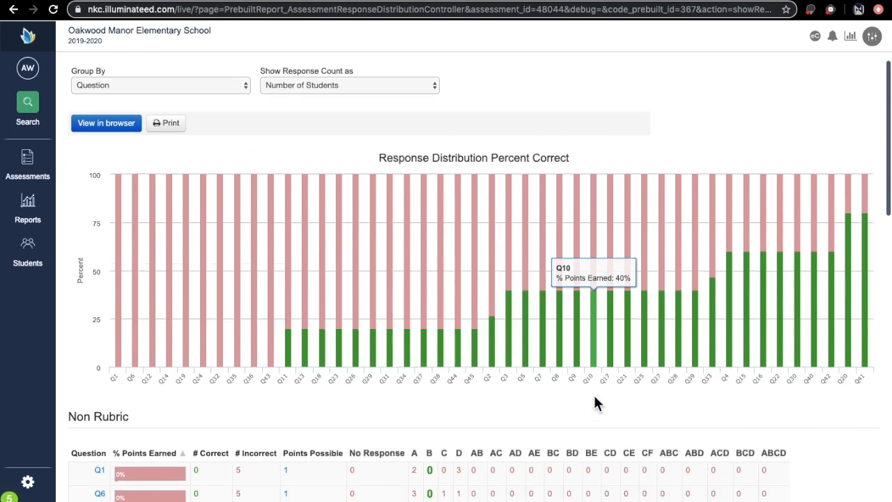
{"action": "scroll", "coordinate": [594, 400], "scroll_direction": "down", "scroll_amount": 1}
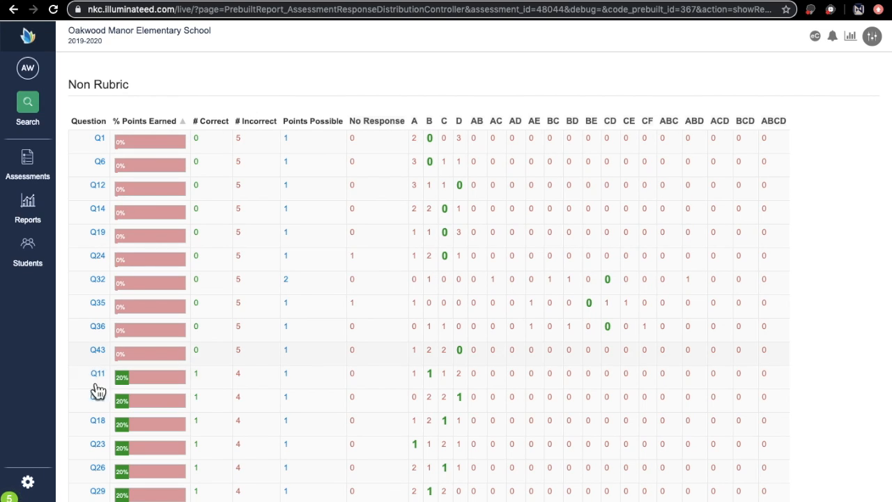
{"action": "scroll", "coordinate": [101, 449], "scroll_direction": "down", "scroll_amount": 1}
{"action": "scroll", "coordinate": [101, 449], "scroll_direction": "down", "scroll_amount": 3}
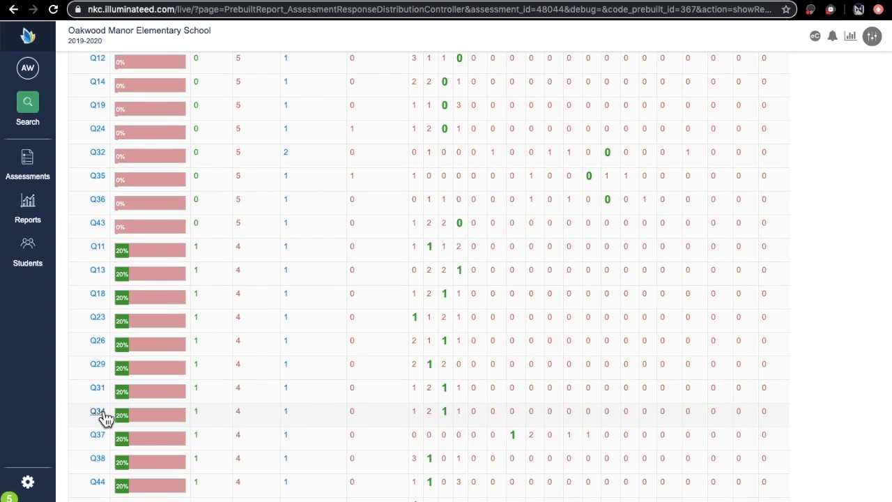
{"action": "left_click", "coordinate": [99, 411]}
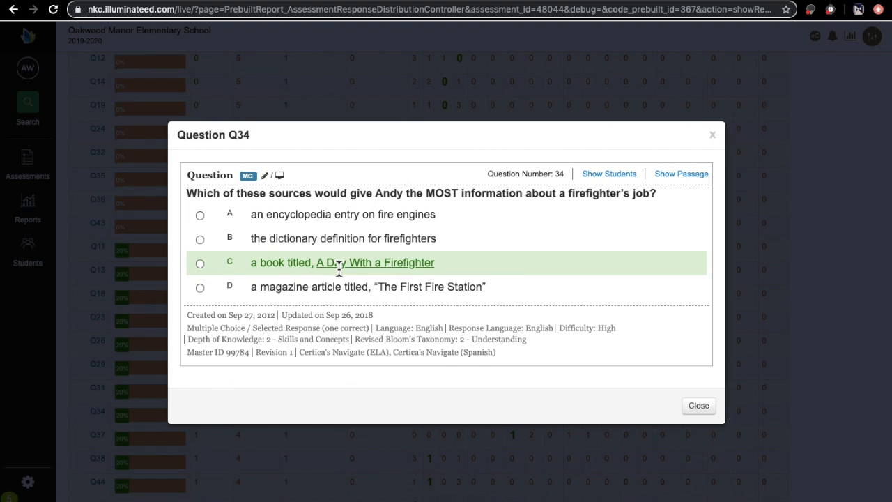
{"action": "left_click", "coordinate": [705, 407]}
Step: Group the response frequency report by Standard and regenerate it in the browser
{"action": "scroll", "coordinate": [224, 232], "scroll_direction": "up", "scroll_amount": 15}
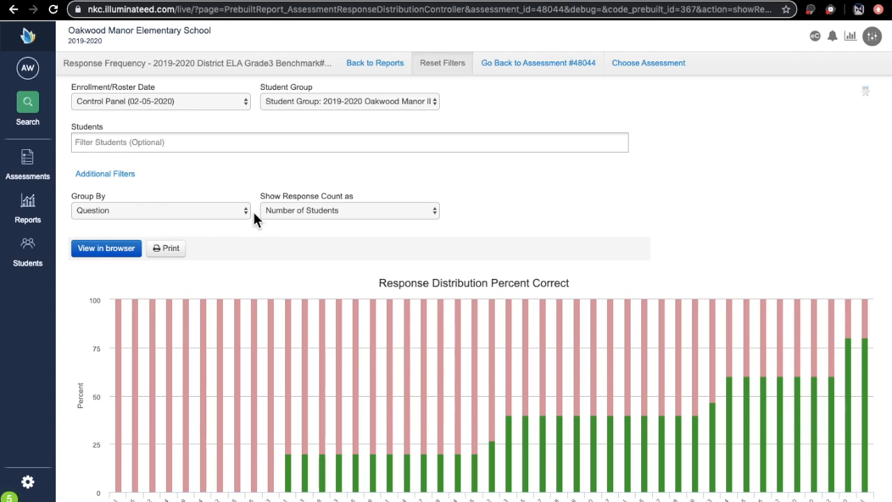
{"action": "left_click", "coordinate": [248, 211]}
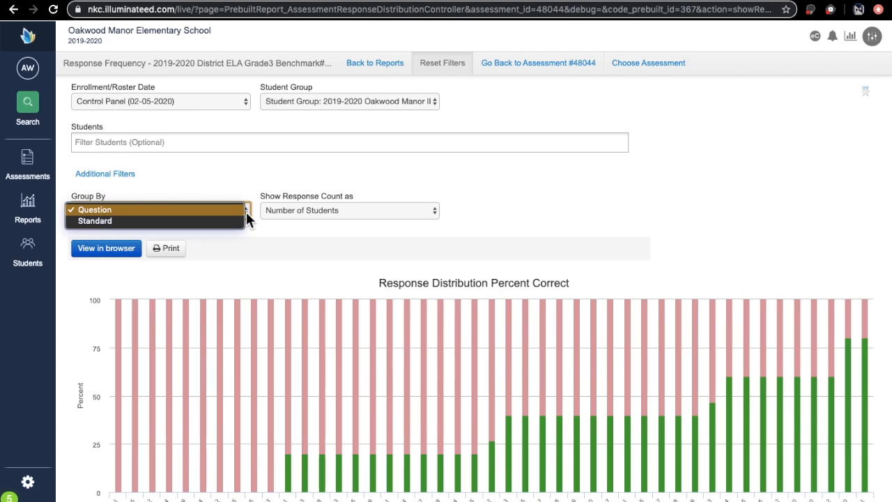
{"action": "left_click", "coordinate": [227, 219]}
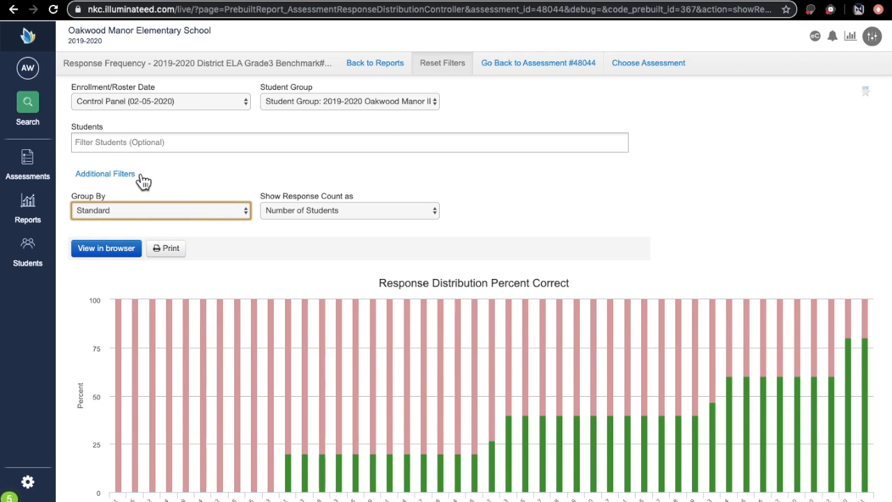
{"action": "left_click", "coordinate": [100, 250]}
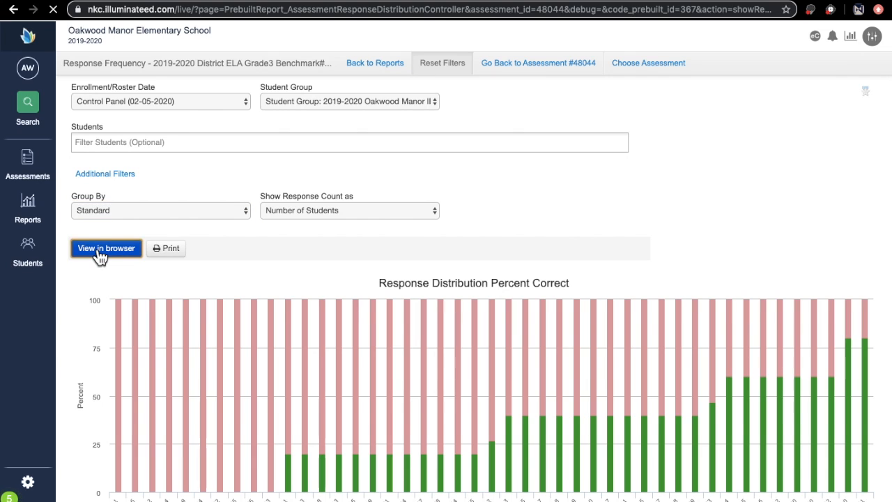
Step: Examine the percent-correct chart per standard and the question tables listed beneath it for each standard
{"action": "scroll", "coordinate": [549, 191], "scroll_direction": "down", "scroll_amount": 3}
{"action": "scroll", "coordinate": [549, 191], "scroll_direction": "up", "scroll_amount": 2}
{"action": "scroll", "coordinate": [549, 191], "scroll_direction": "down", "scroll_amount": 2}
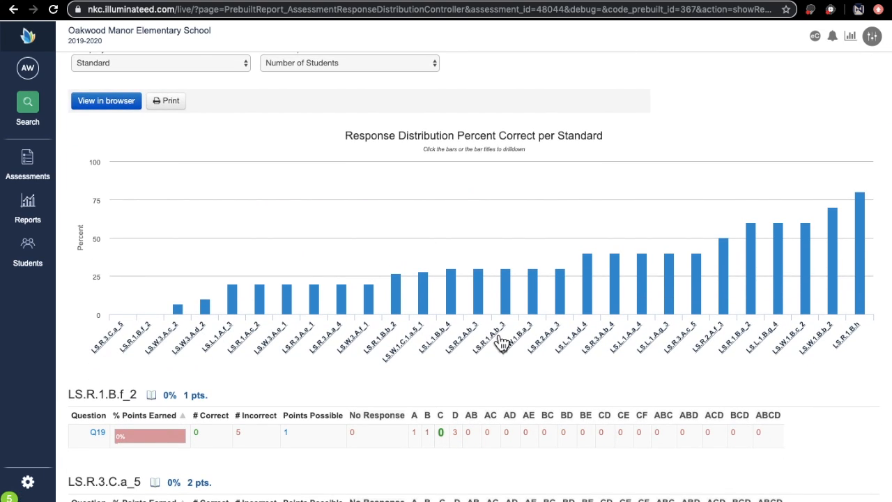
{"action": "mouse_move", "coordinate": [564, 299]}
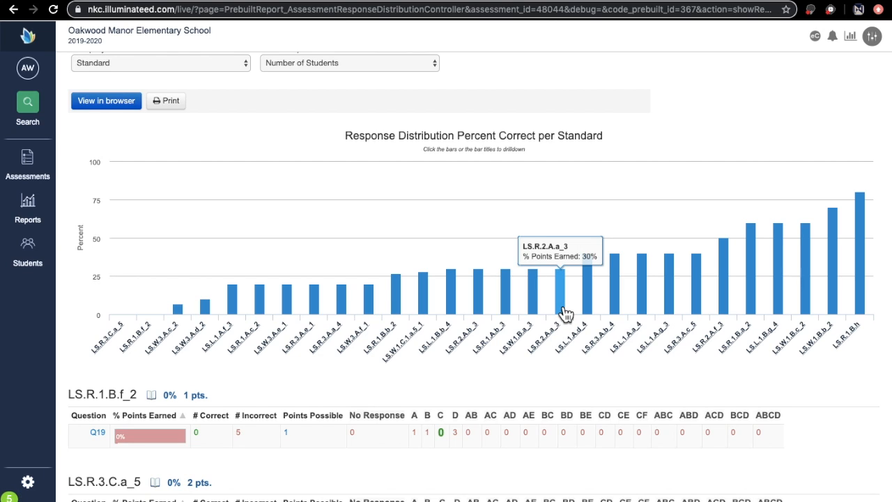
{"action": "scroll", "coordinate": [564, 314], "scroll_direction": "down", "scroll_amount": 3}
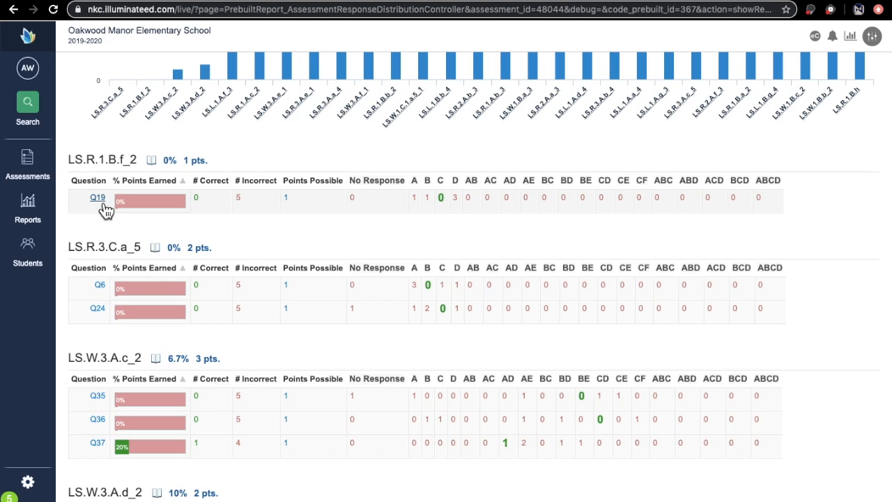
{"action": "scroll", "coordinate": [110, 355], "scroll_direction": "down", "scroll_amount": 3}
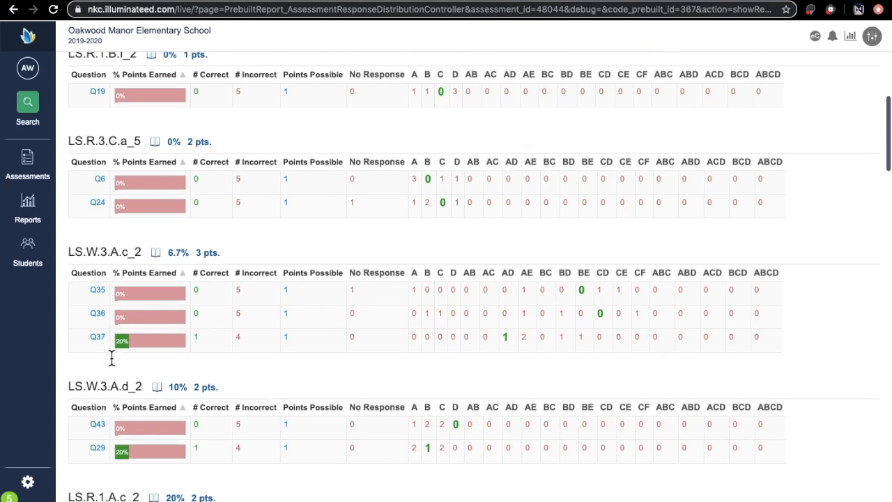
Step: View the content, answer choices and correct answers of question Q37 under standard LS.W.3.A.c_2
{"action": "left_click", "coordinate": [99, 338]}
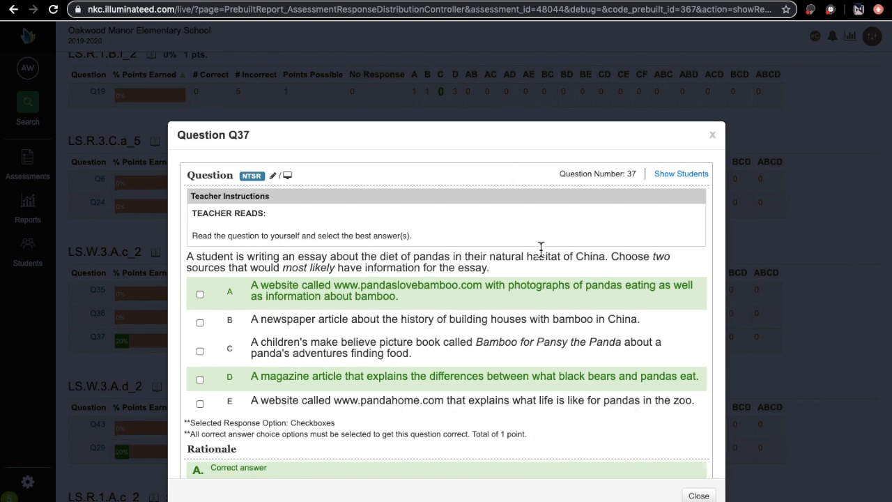
{"action": "mouse_move", "coordinate": [418, 2]}
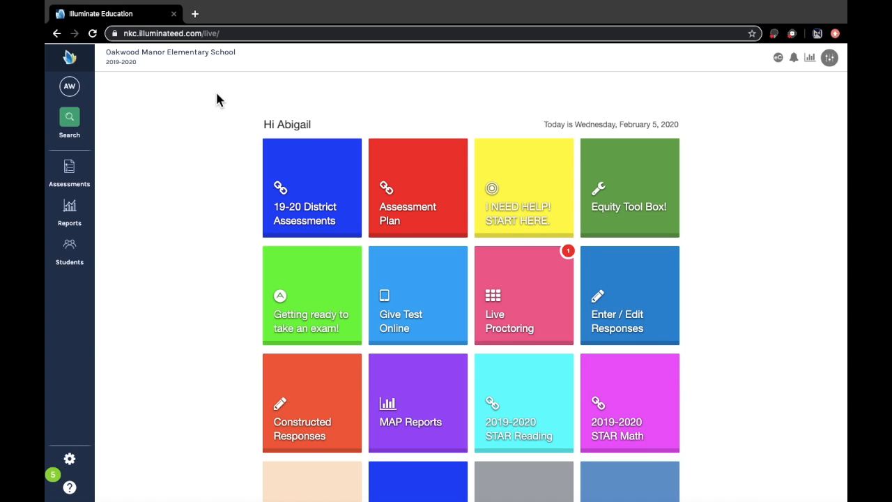
Step: Search the Help Center for "response" and open the full Response Frequency article on the support site
{"action": "left_click", "coordinate": [70, 488]}
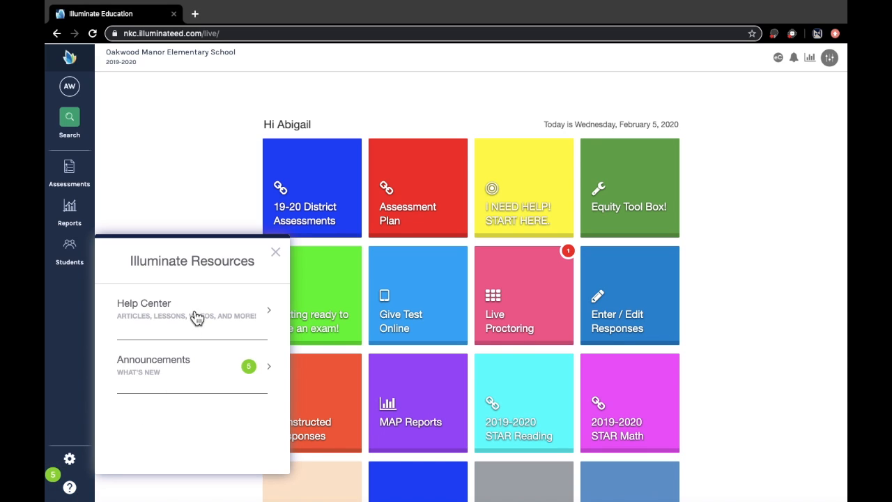
{"action": "left_click", "coordinate": [234, 313]}
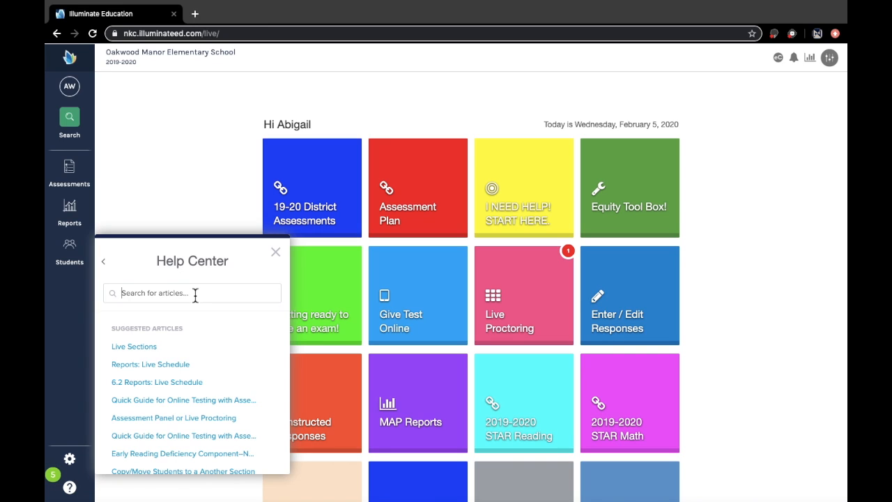
{"action": "type", "text": "response"}
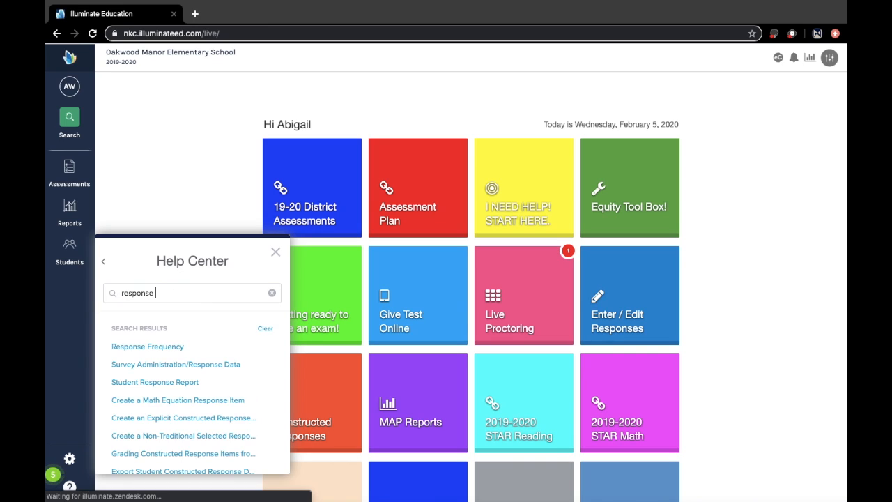
{"action": "left_click", "coordinate": [165, 346]}
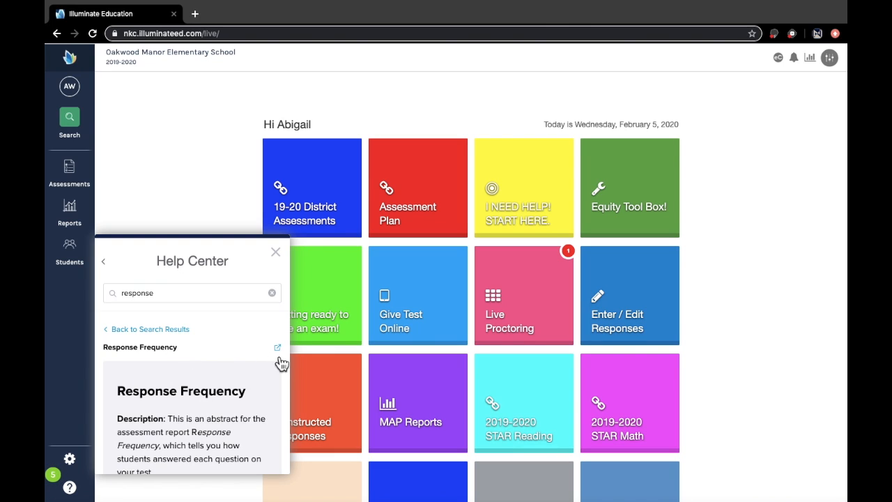
{"action": "left_click", "coordinate": [277, 347]}
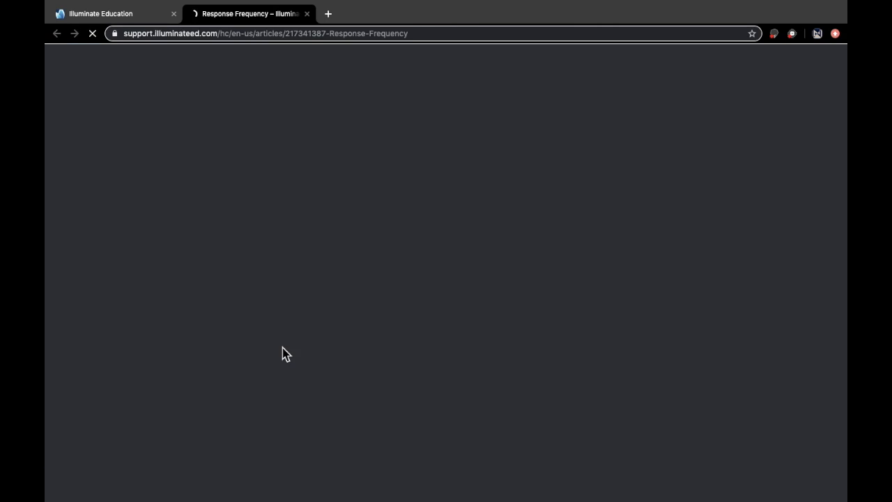